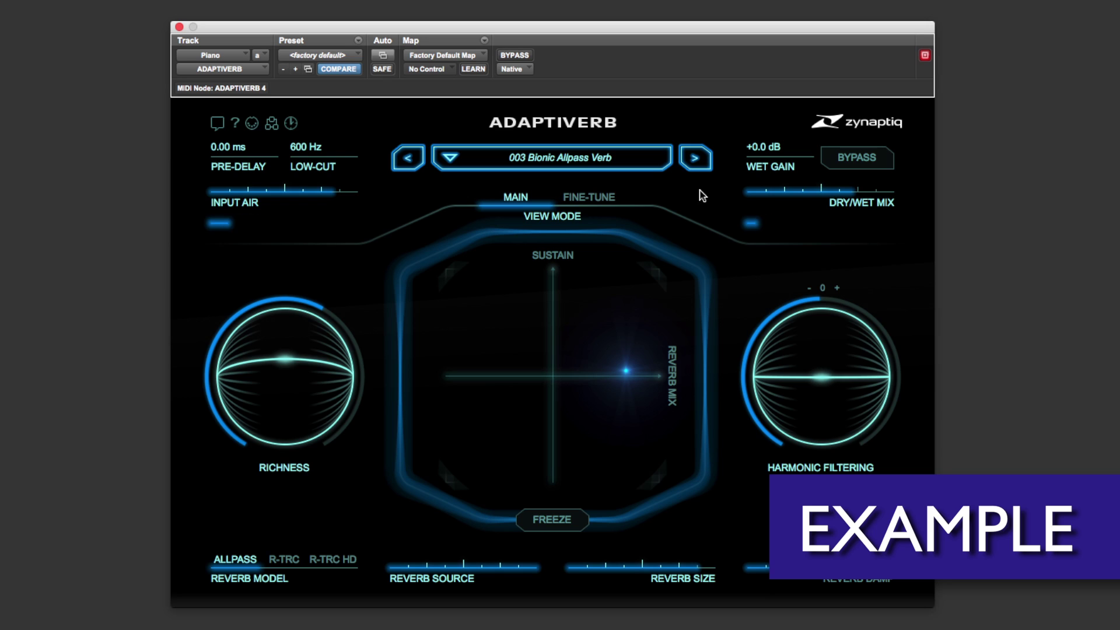
- Sweep the dry/wet mix from fully dry at 0.00 to fully wet at 1.00, and back to the midpoint
mouse_move(796, 198)
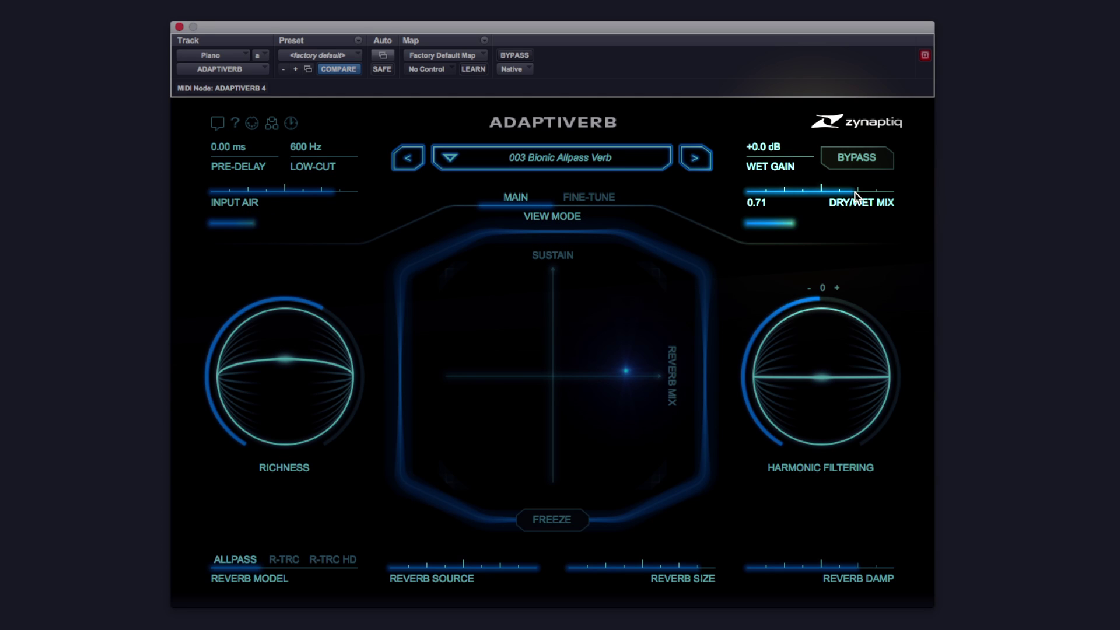
drag(853, 192, 724, 206)
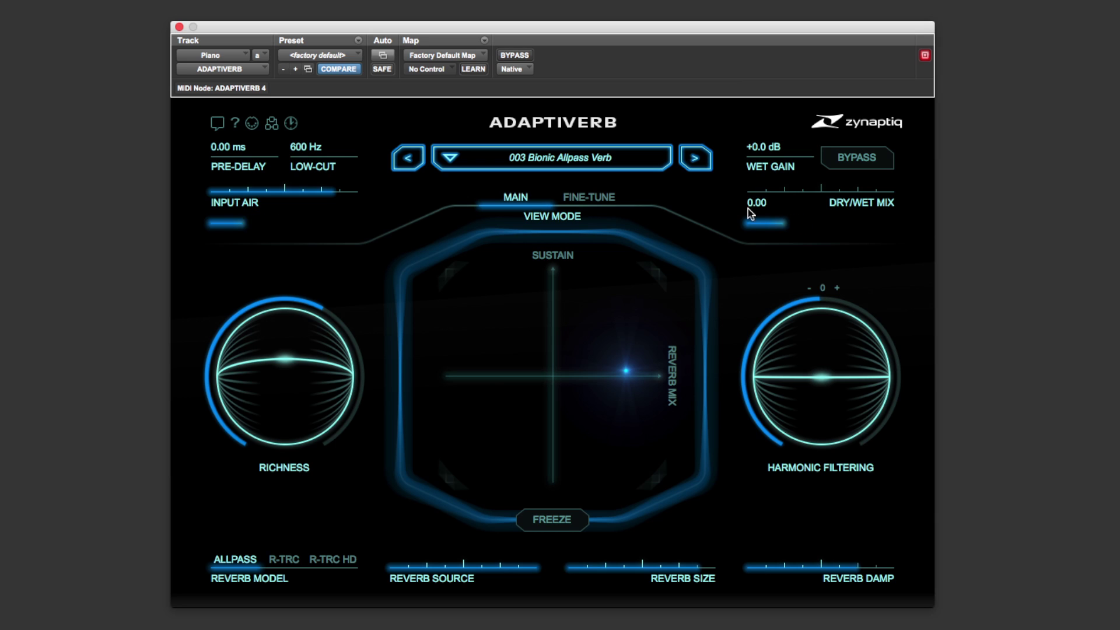
drag(833, 213, 907, 205)
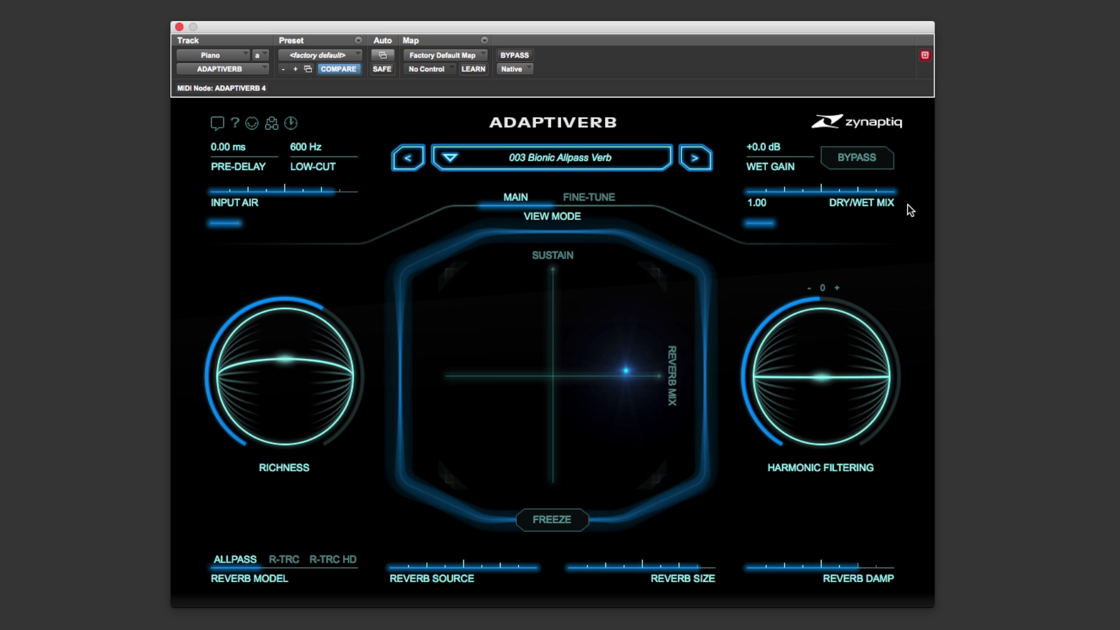
drag(900, 211, 822, 217)
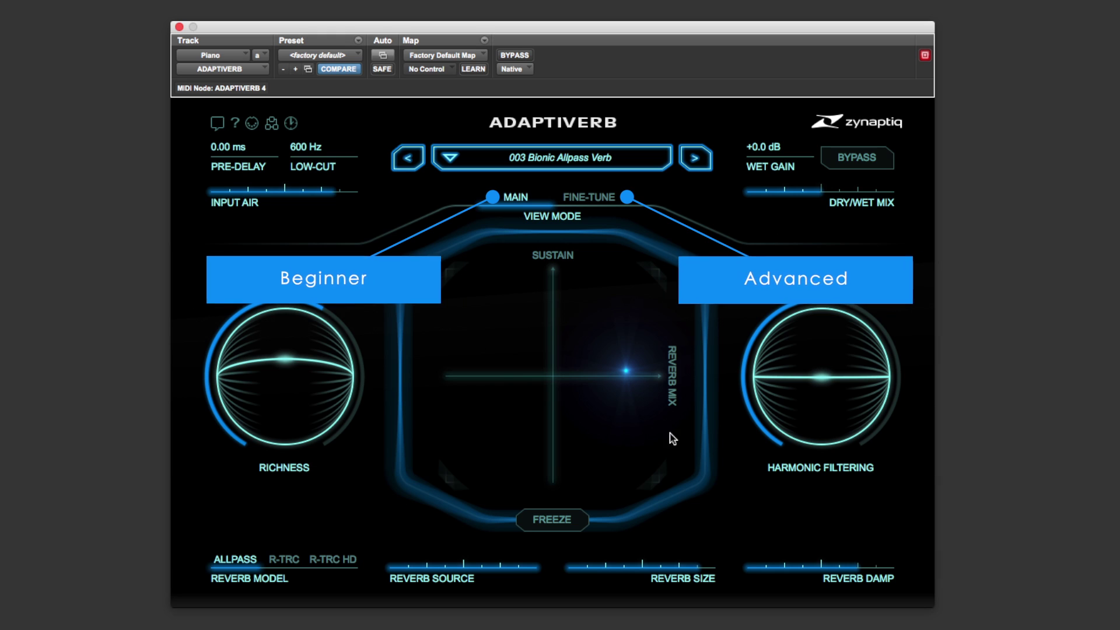
- Move the XY pad point up to high Sustain with mid Reverb Mix, and back to high Reverb Mix with mid Sustain
mouse_move(622, 371)
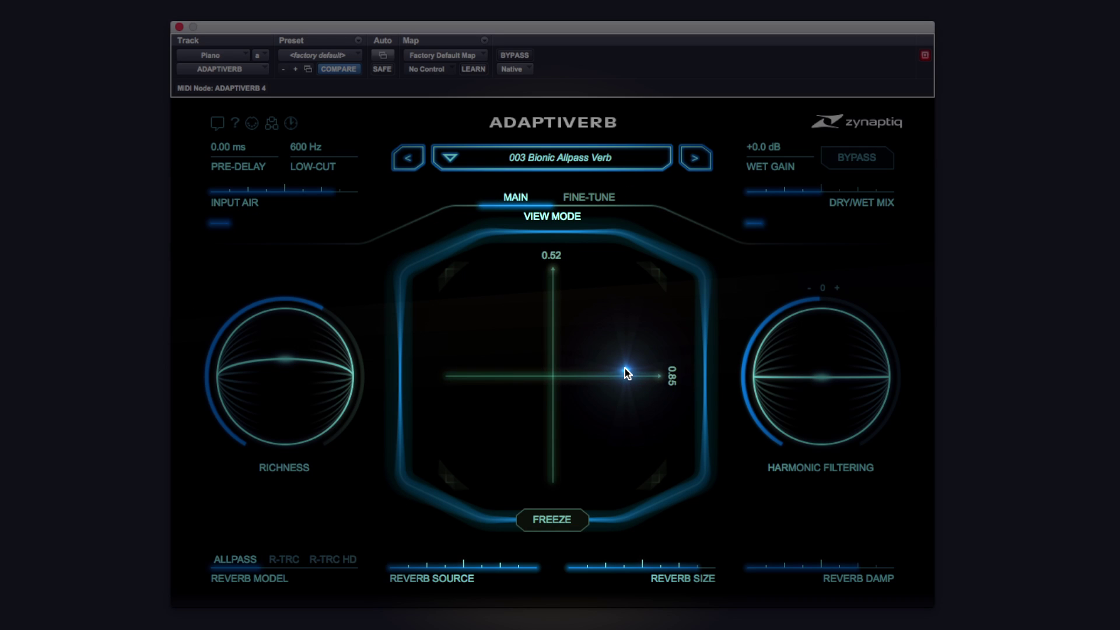
drag(625, 369, 555, 289)
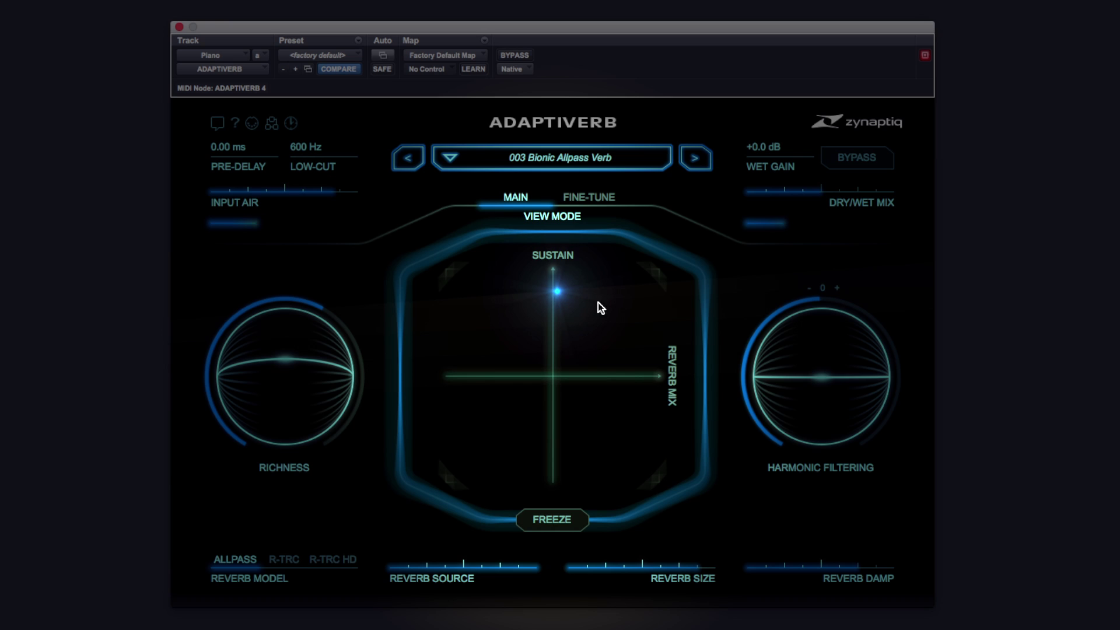
drag(558, 292, 635, 359)
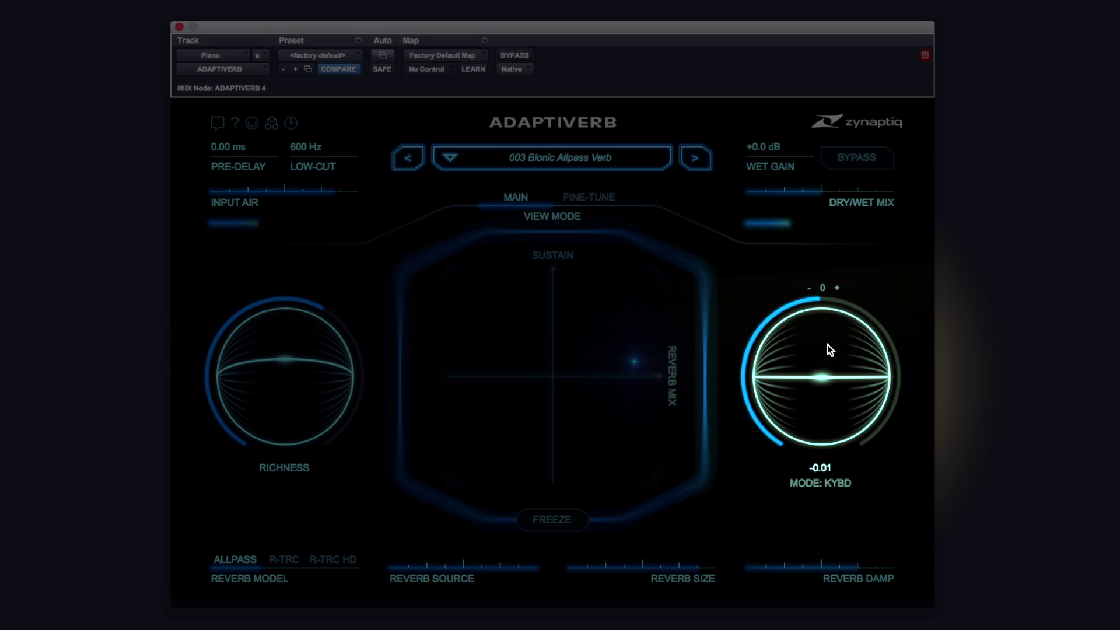
- Sweep Harmonic Filtering up to 0.94 and back to just above zero, raising the dry/wet mix to about four-fifths
drag(835, 383, 830, 280)
drag(833, 186, 873, 194)
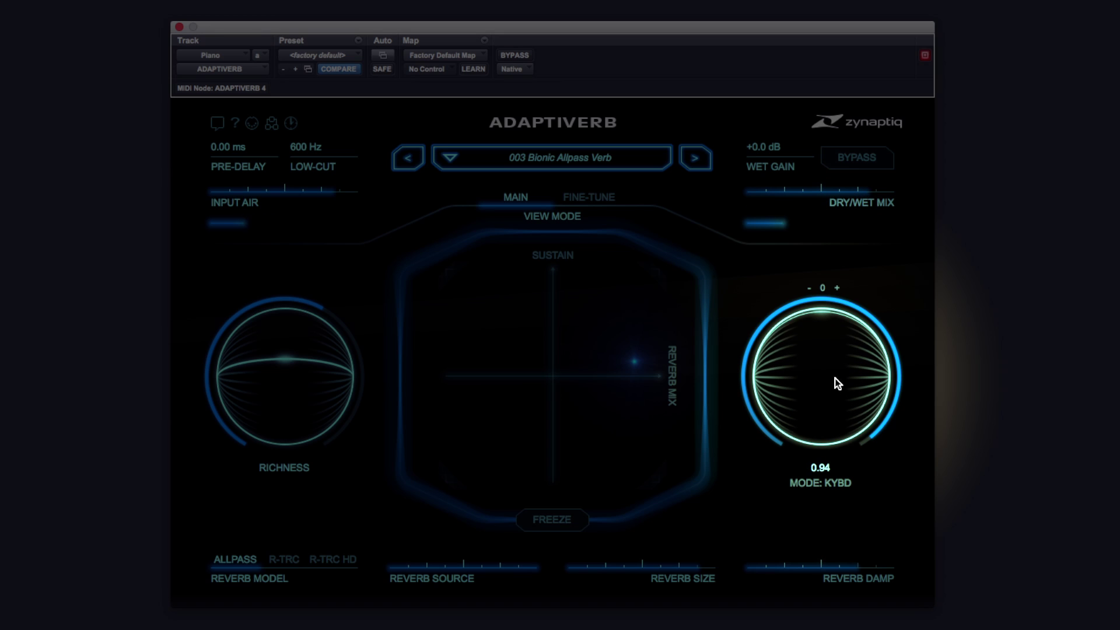
drag(837, 334, 846, 408)
- Set the Richness to 49 and lower the Input Air to 0.61
drag(297, 365, 314, 383)
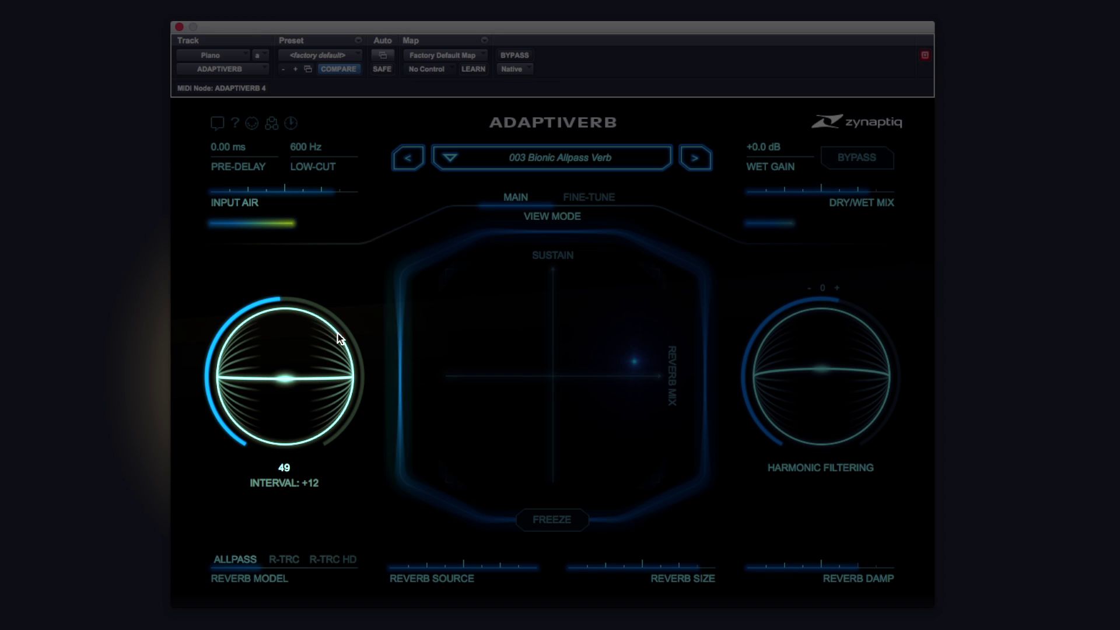
mouse_move(324, 190)
mouse_down()
mouse_move(304, 194)
mouse_move(319, 194)
mouse_up()
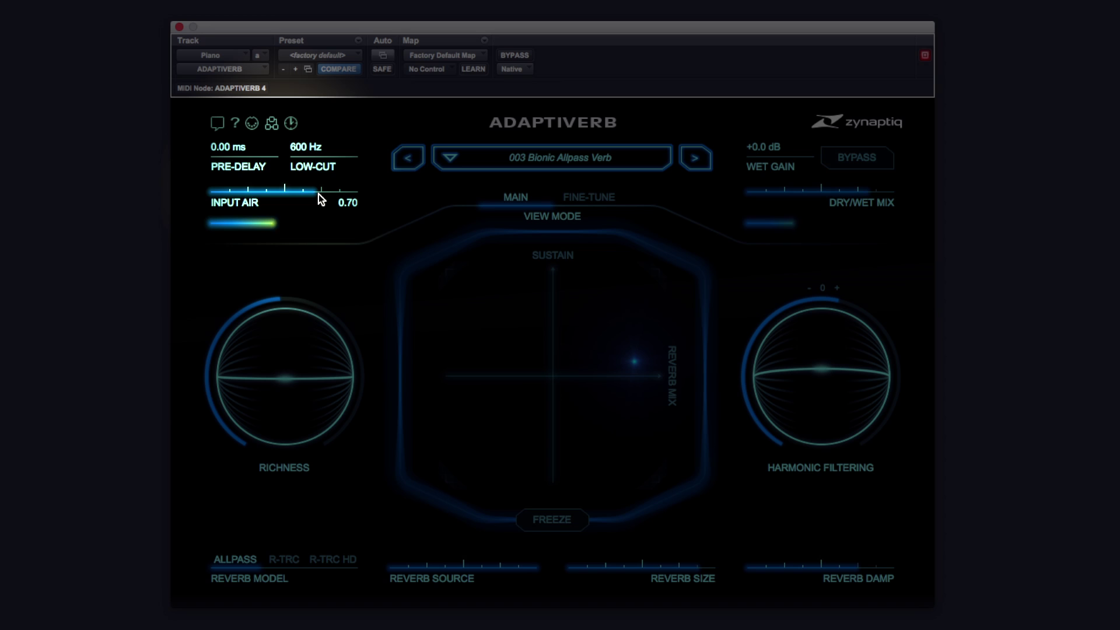
mouse_move(319, 194)
mouse_down()
mouse_move(359, 195)
mouse_move(239, 198)
mouse_move(301, 201)
mouse_up()
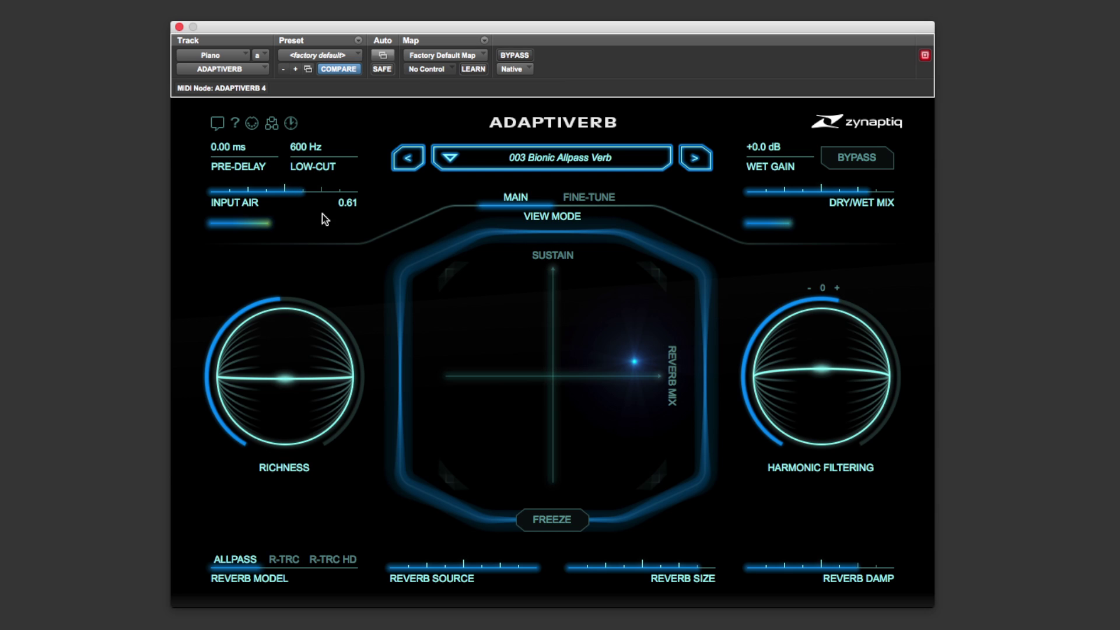
- Lower the Reverb Size to 0.64 and set the Reverb Source to 0.25 input and 0.75 resynth
drag(694, 567, 655, 568)
mouse_move(516, 564)
mouse_down()
mouse_move(432, 570)
mouse_move(500, 567)
mouse_up()
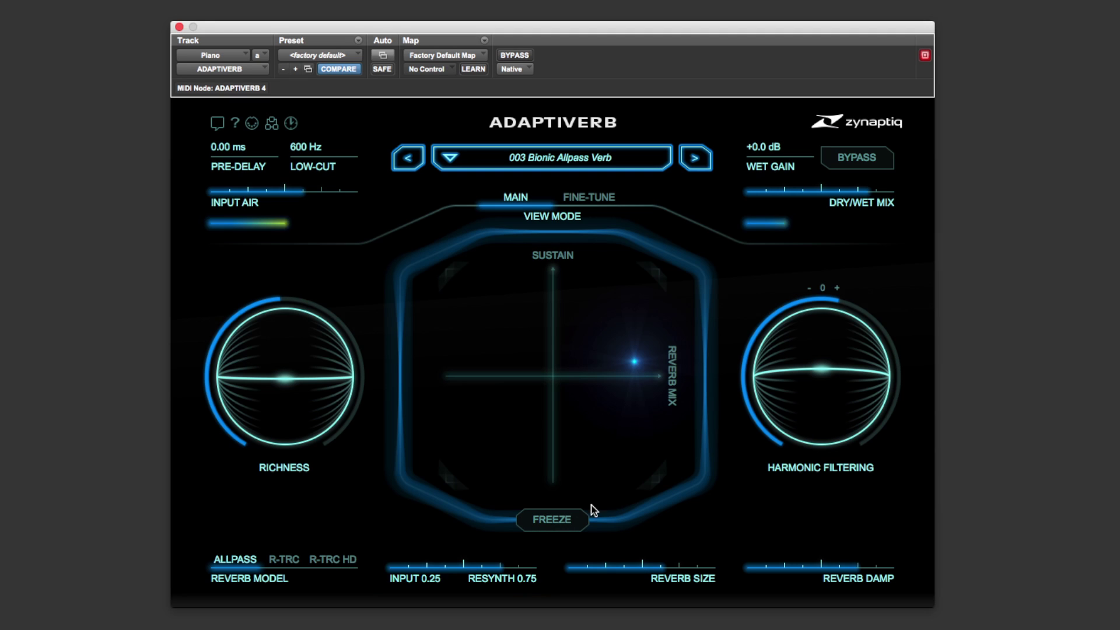
- Move the XY pad point to Sustain 0.84 and Reverb Mix 0.78, and set the low-cut to 0 Hz
drag(635, 358, 613, 301)
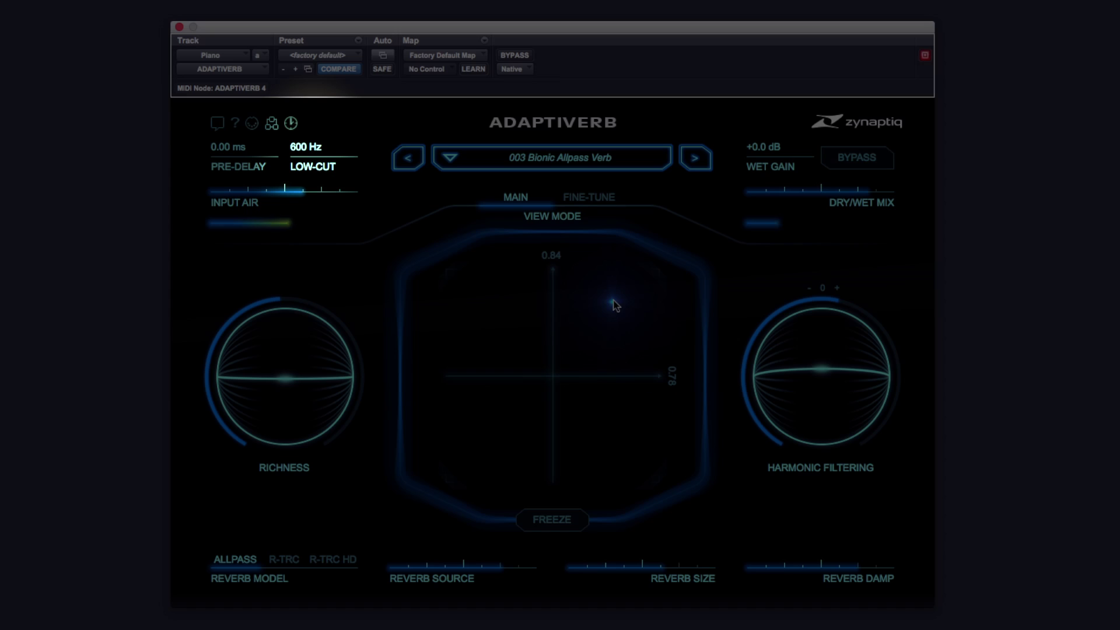
drag(304, 149, 325, 350)
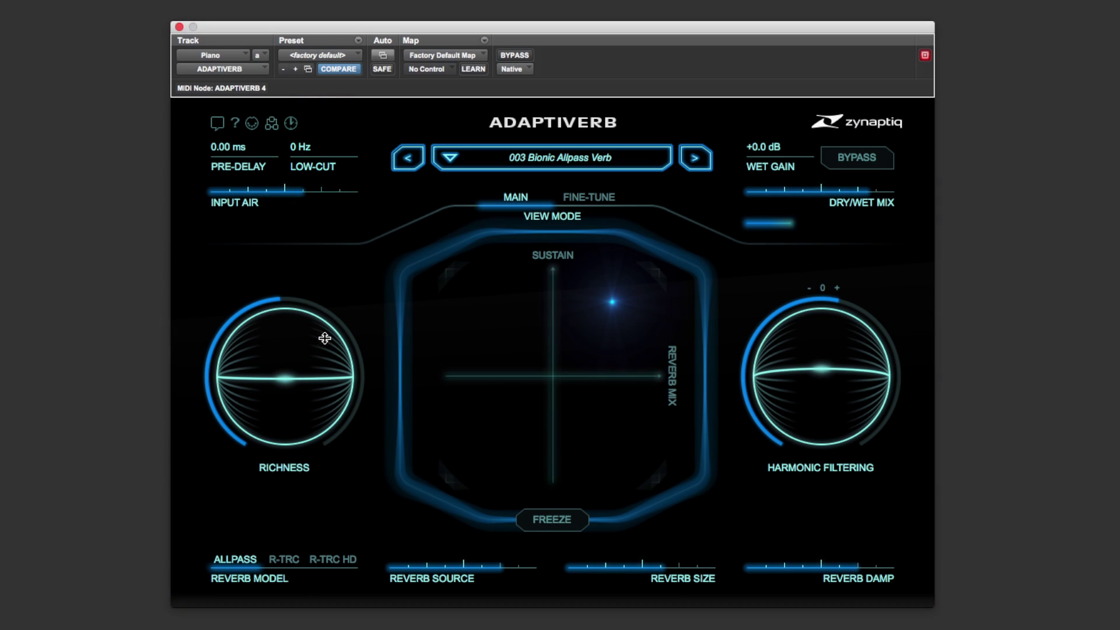
- Freeze the reverb and adjust the Harmonic Filtering amount while it is held
mouse_move(320, 332)
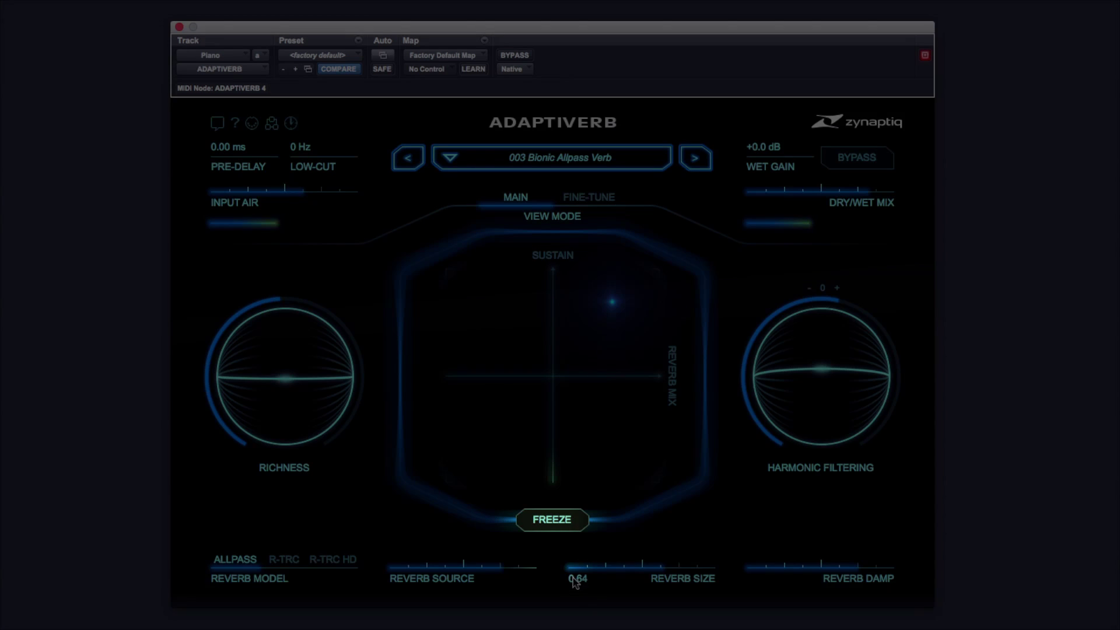
click(555, 525)
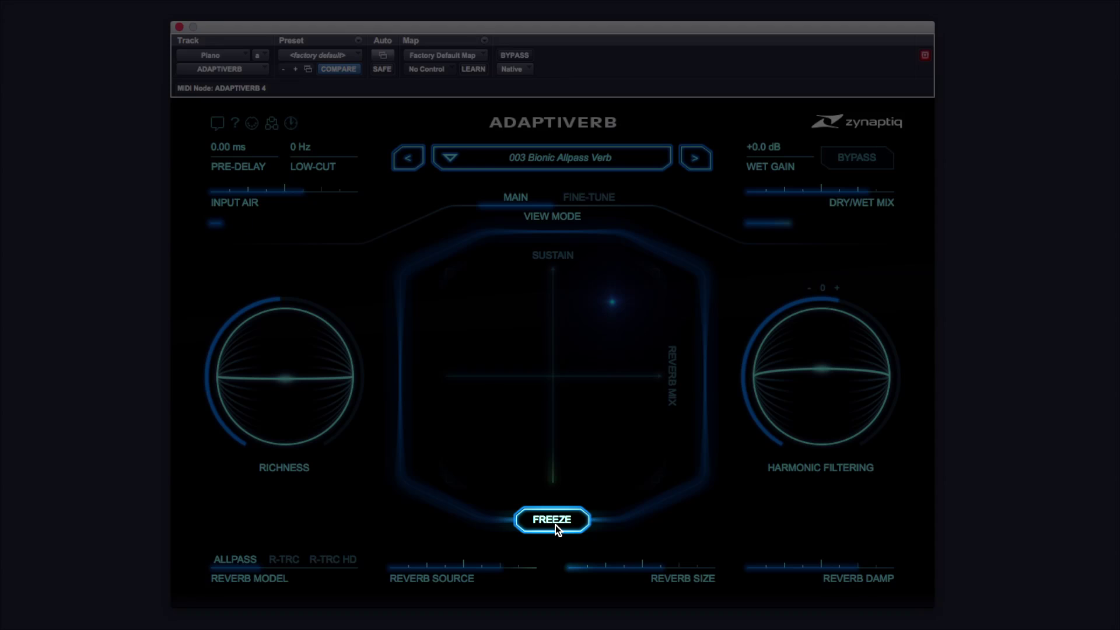
mouse_move(792, 294)
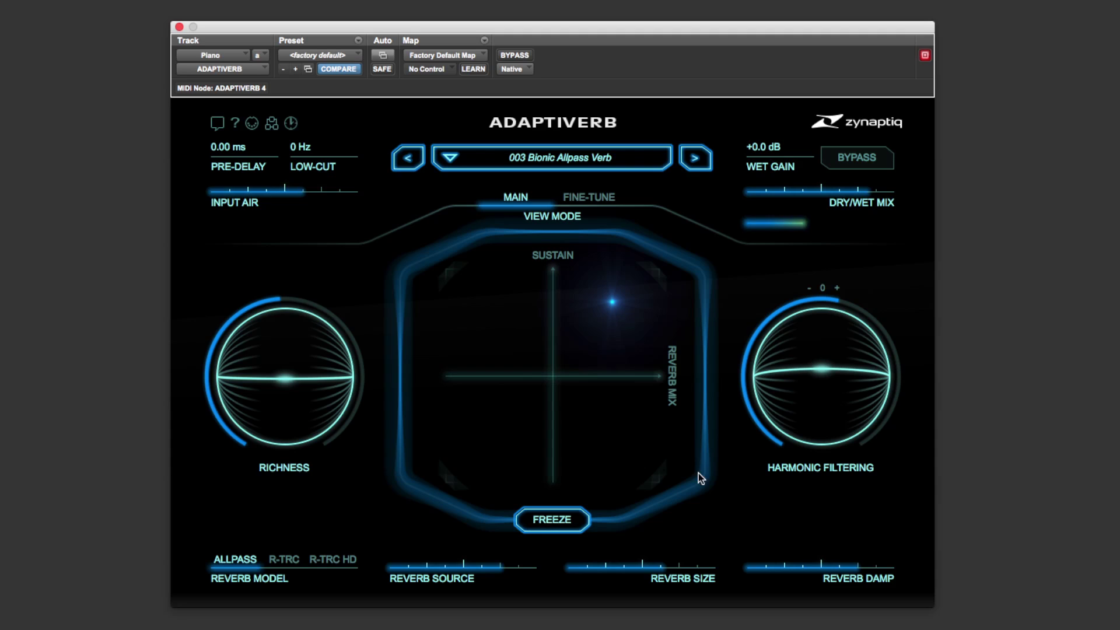
drag(847, 377, 856, 347)
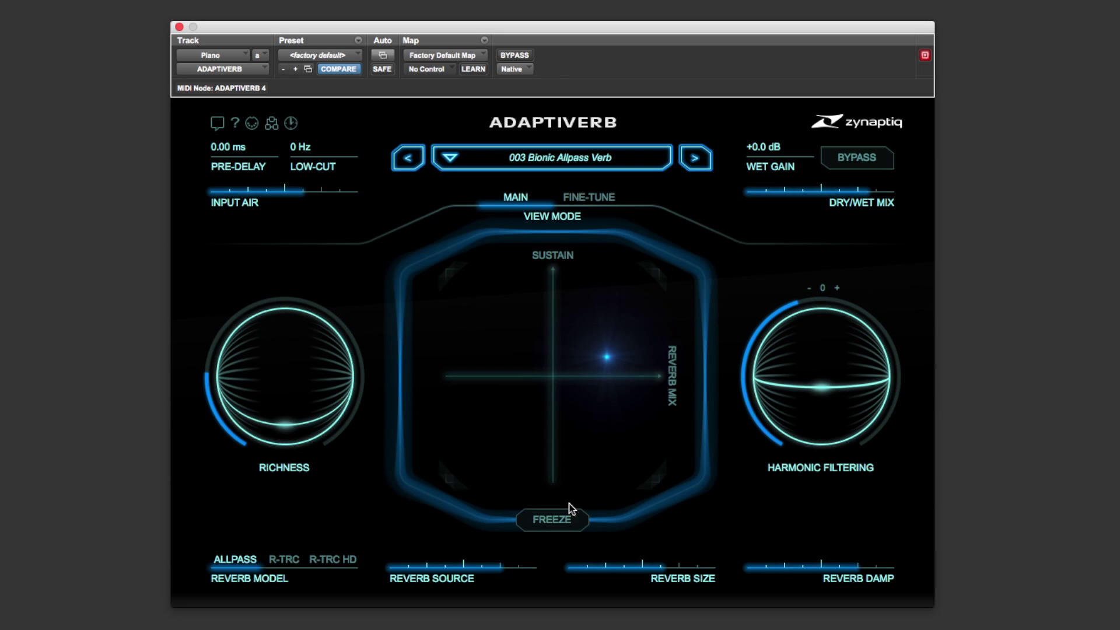
click(575, 159)
mouse_move(575, 159)
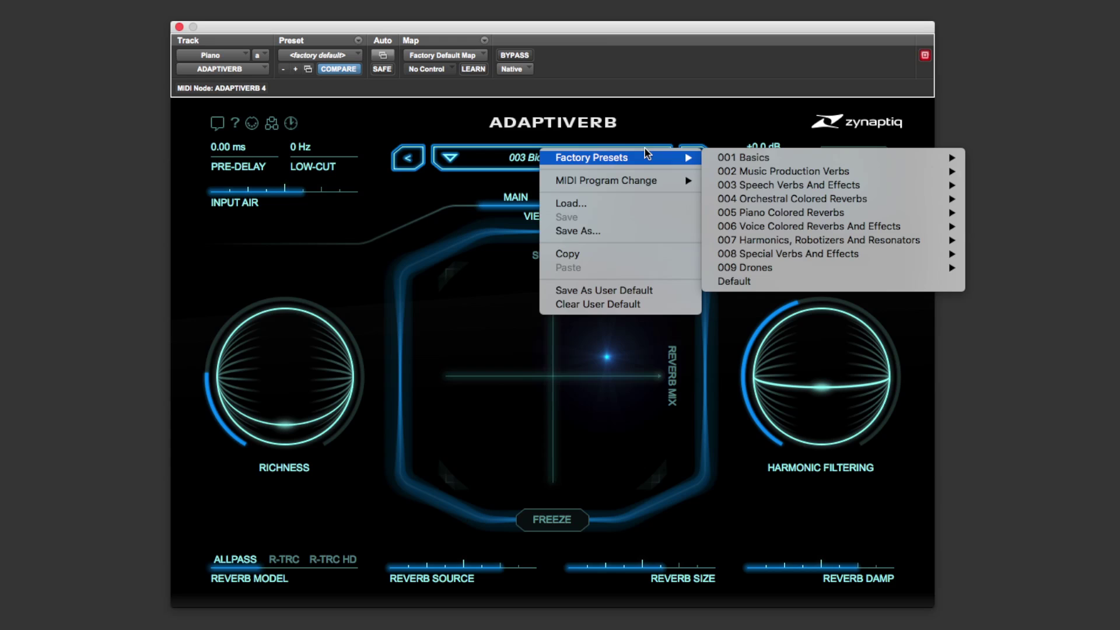
mouse_move(888, 162)
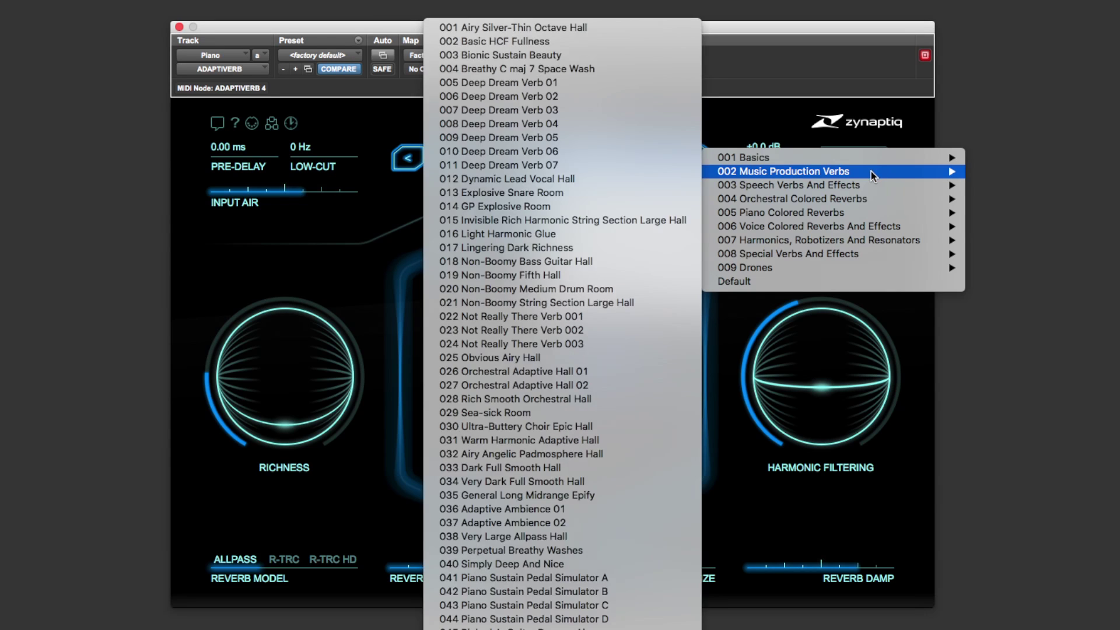
mouse_move(869, 185)
click(643, 119)
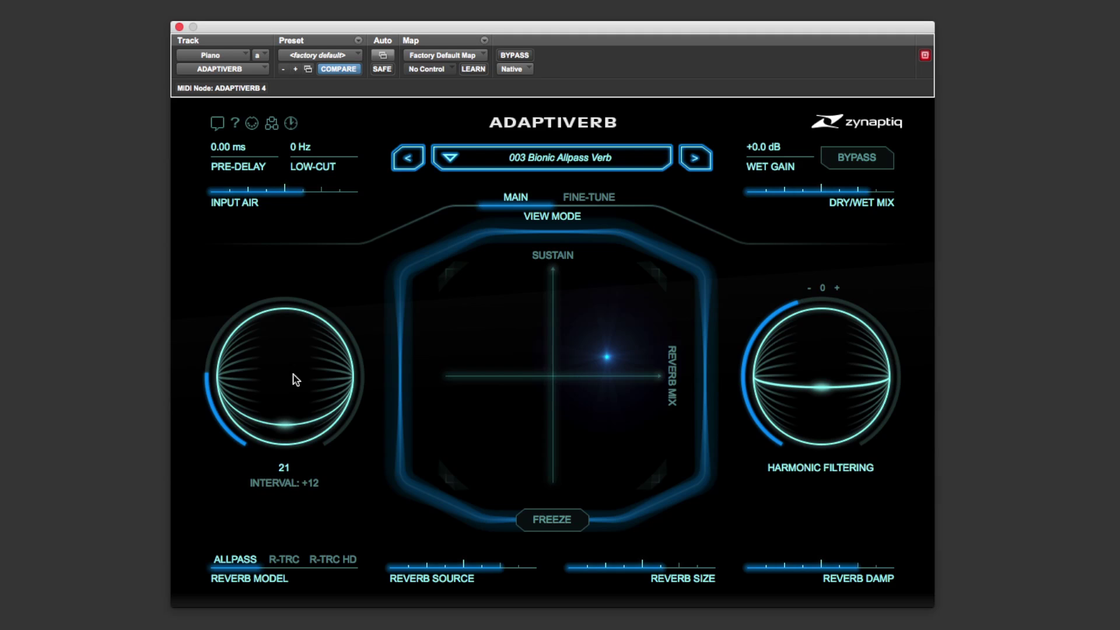
- Switch to the Fine-Tune view and raise the dry/wet mix to 1.00 on the E Guitar track
mouse_move(868, 397)
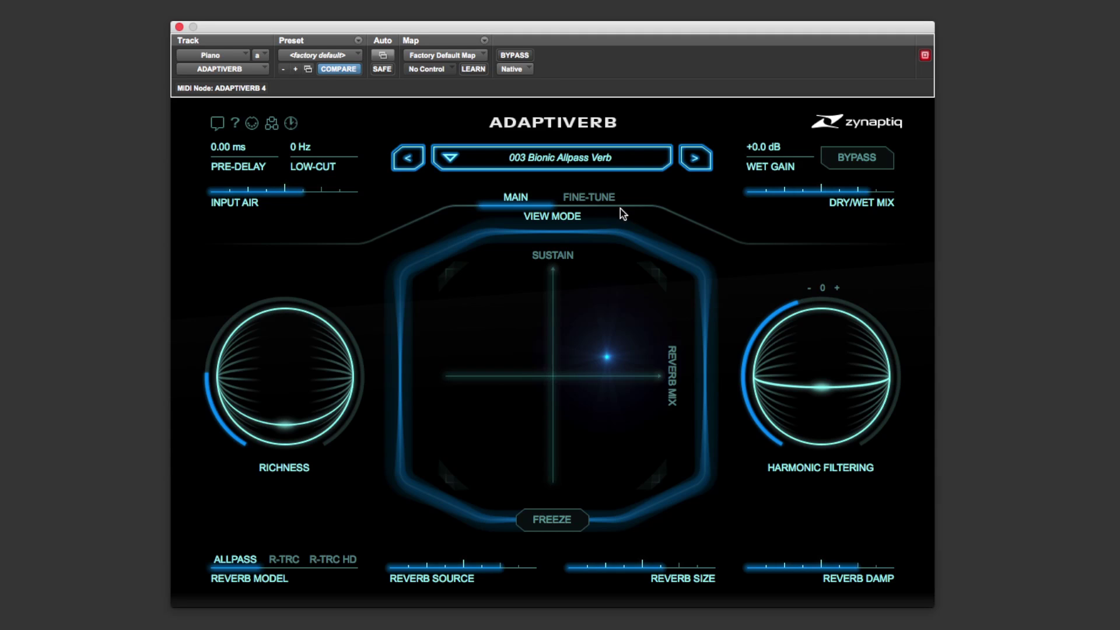
click(588, 198)
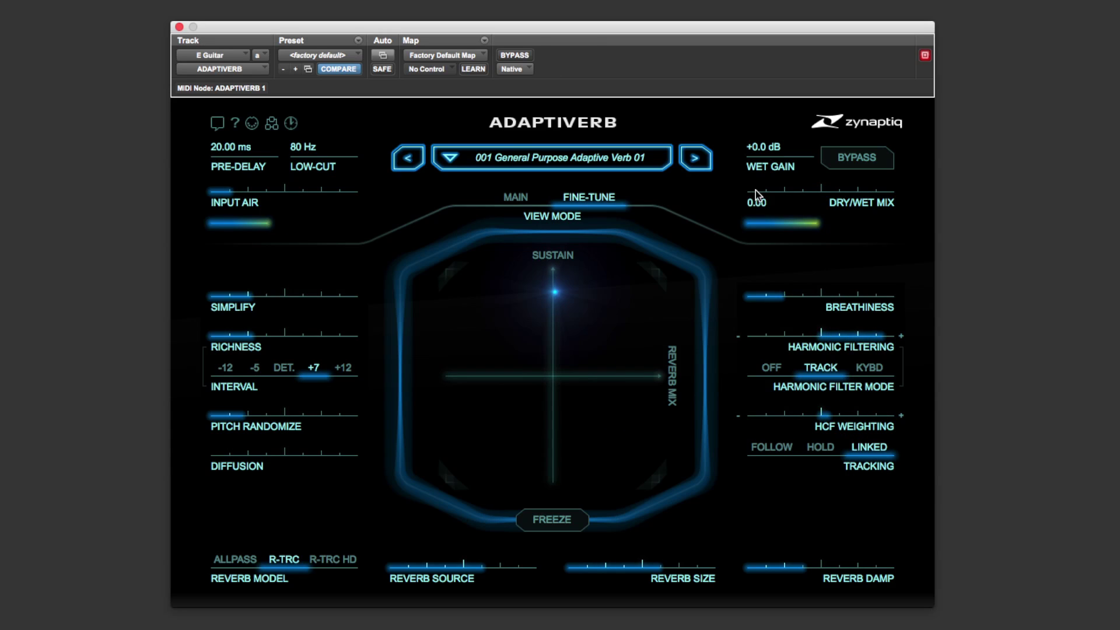
drag(758, 191, 842, 201)
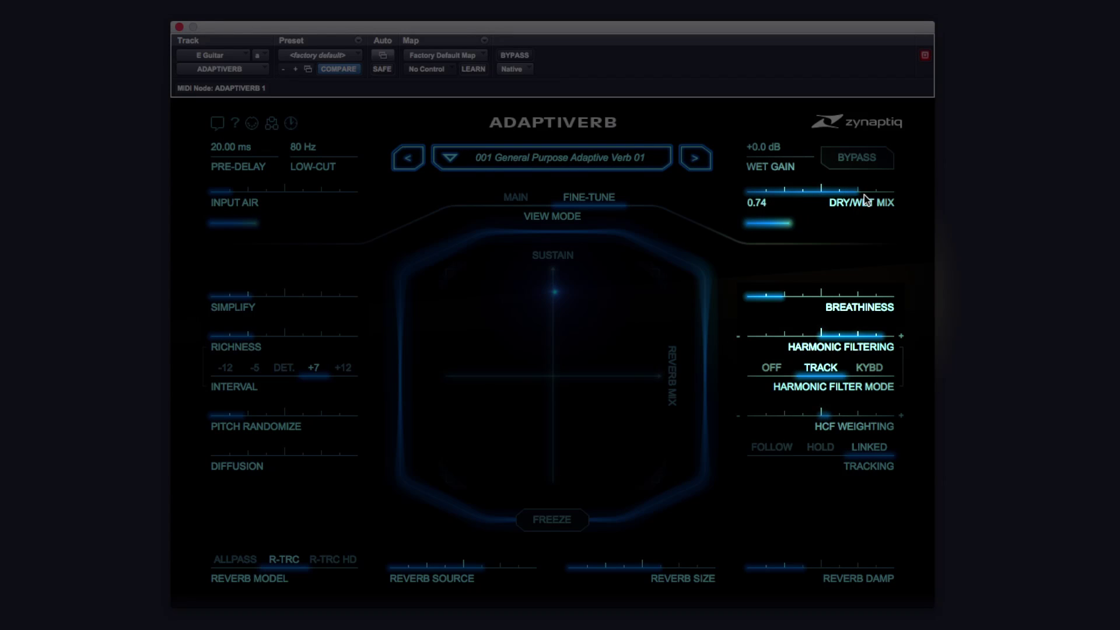
drag(866, 200, 896, 199)
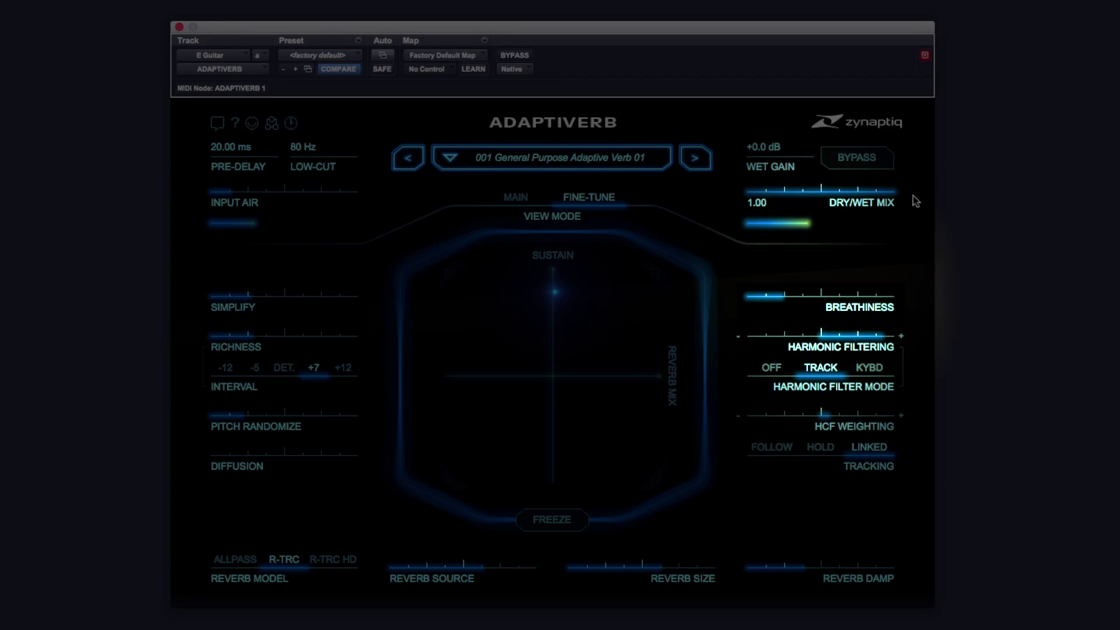
- Raise the Breathiness to its maximum with the dry/wet mix fully wet
drag(784, 301, 915, 264)
drag(886, 193, 901, 201)
mouse_move(888, 298)
mouse_down()
mouse_move(900, 303)
mouse_move(768, 307)
mouse_move(896, 301)
mouse_up()
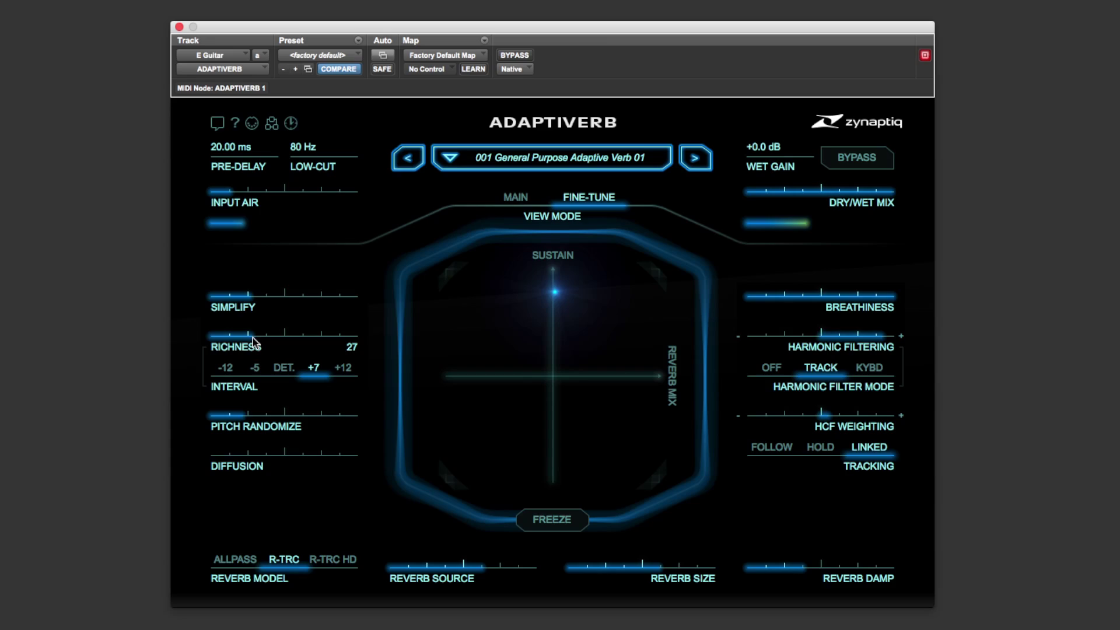
- Raise the Richness to about four-fifths of its range and set its Interval to +12
drag(255, 339, 280, 338)
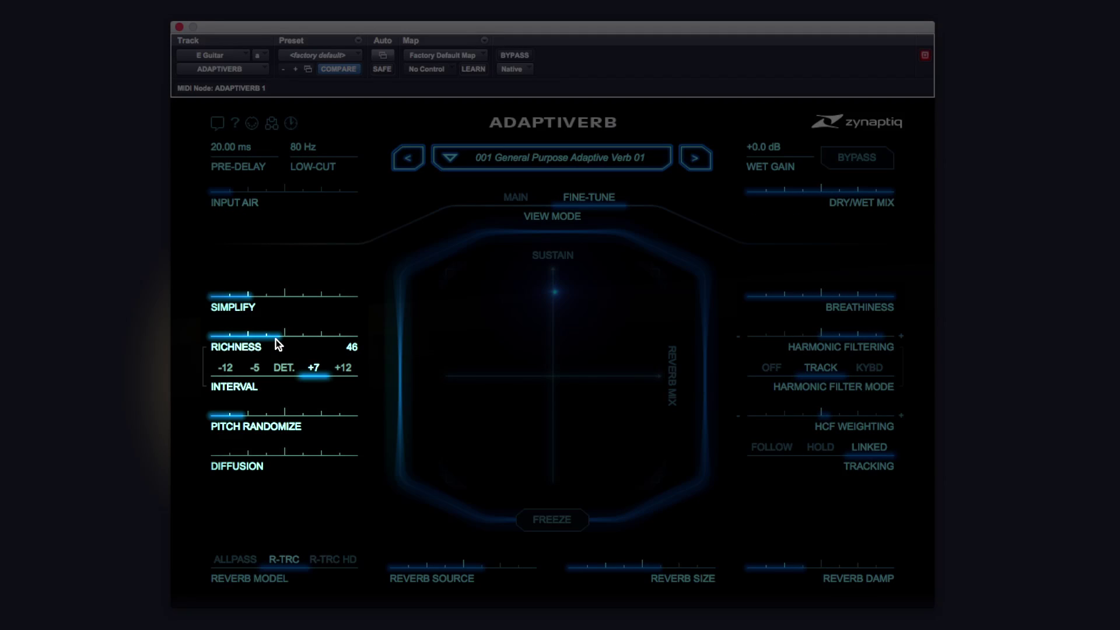
click(343, 368)
drag(282, 338, 332, 338)
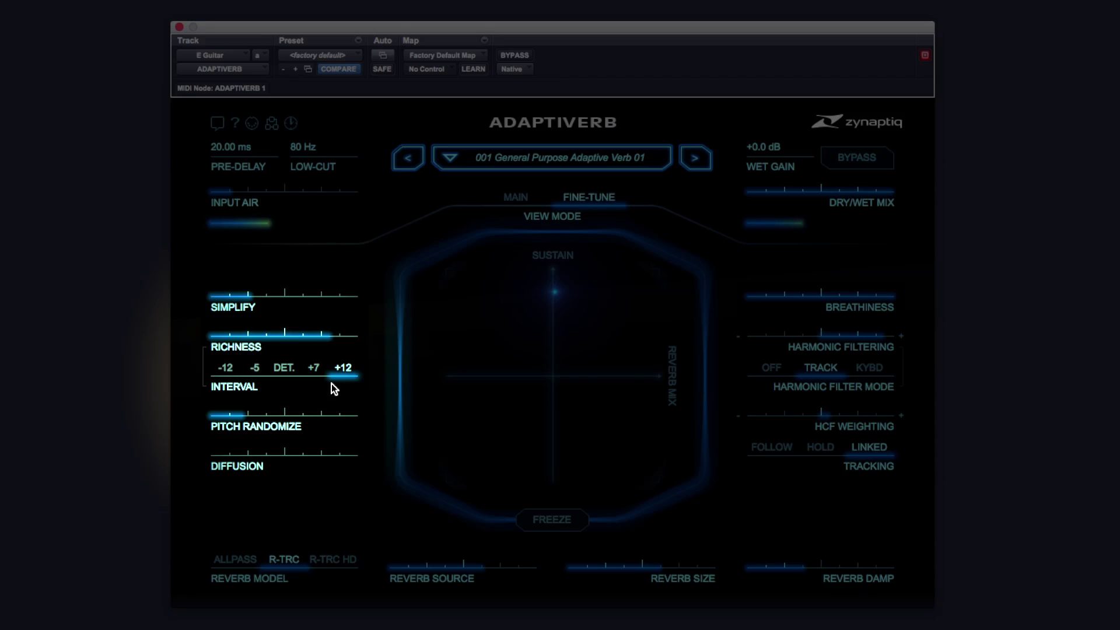
- Raise Pitch Randomize to nearly its maximum and set the dry/wet mix to 0.68
drag(238, 427, 361, 423)
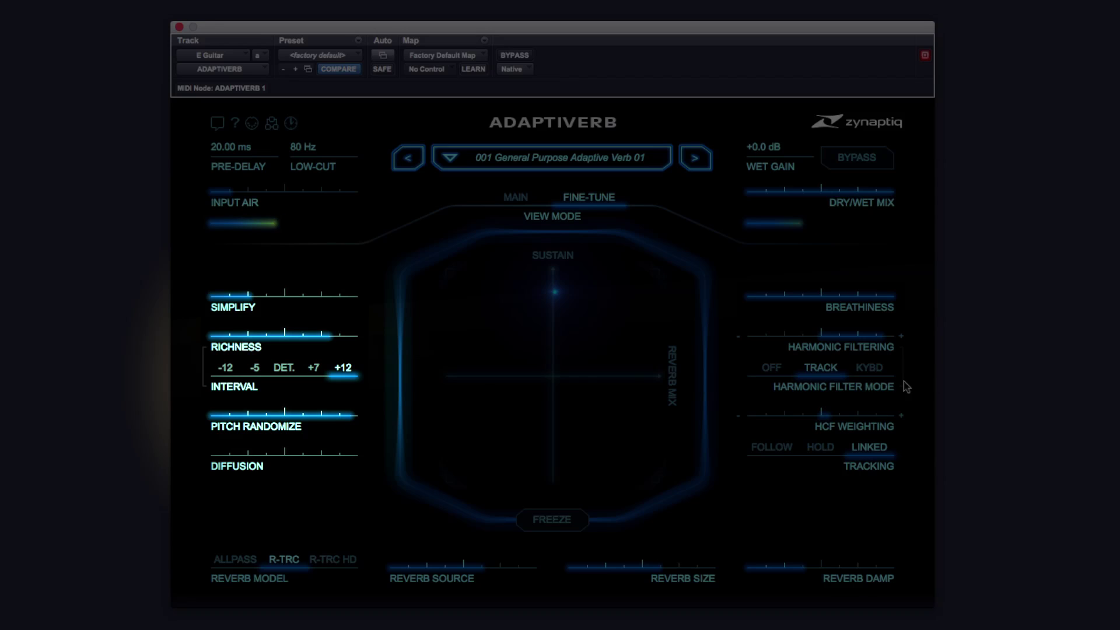
mouse_move(861, 191)
mouse_down()
mouse_move(841, 191)
mouse_move(873, 196)
mouse_move(852, 197)
mouse_up()
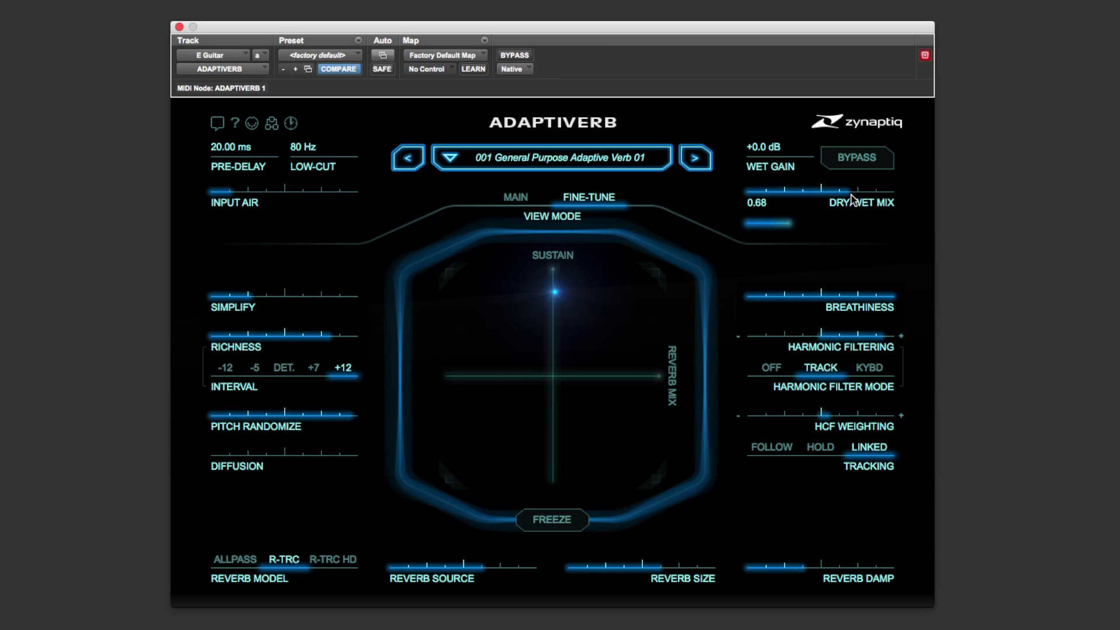
- Set the Harmonic Filter Mode to KYBD and enable only the notes C#, D#, E, F#, G#, A and B in snapshot A
click(869, 366)
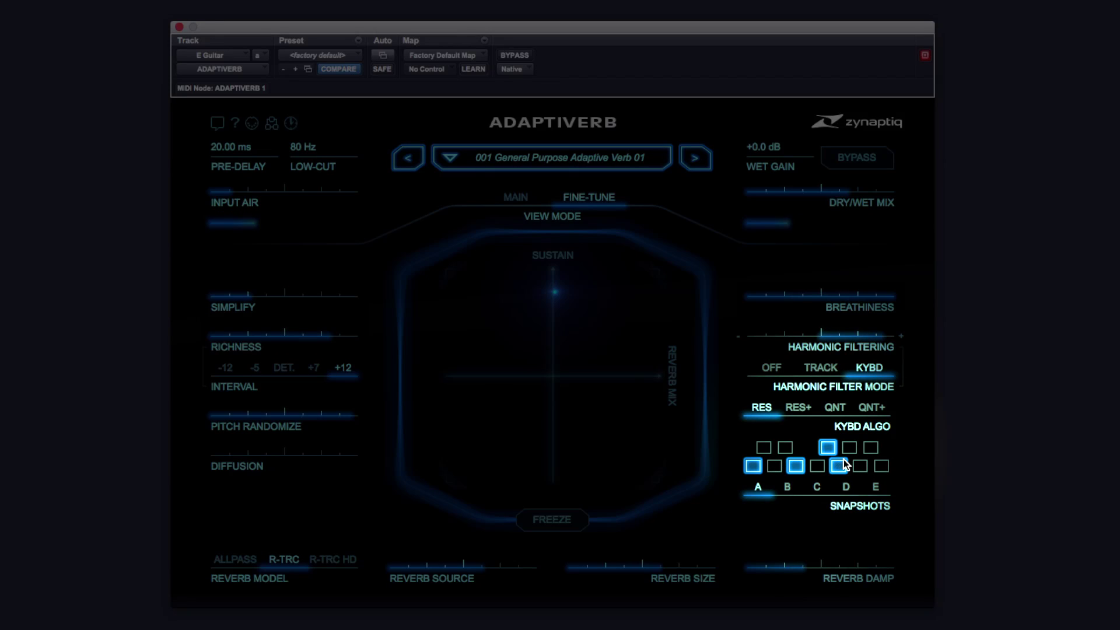
click(843, 461)
click(850, 448)
click(861, 465)
click(880, 466)
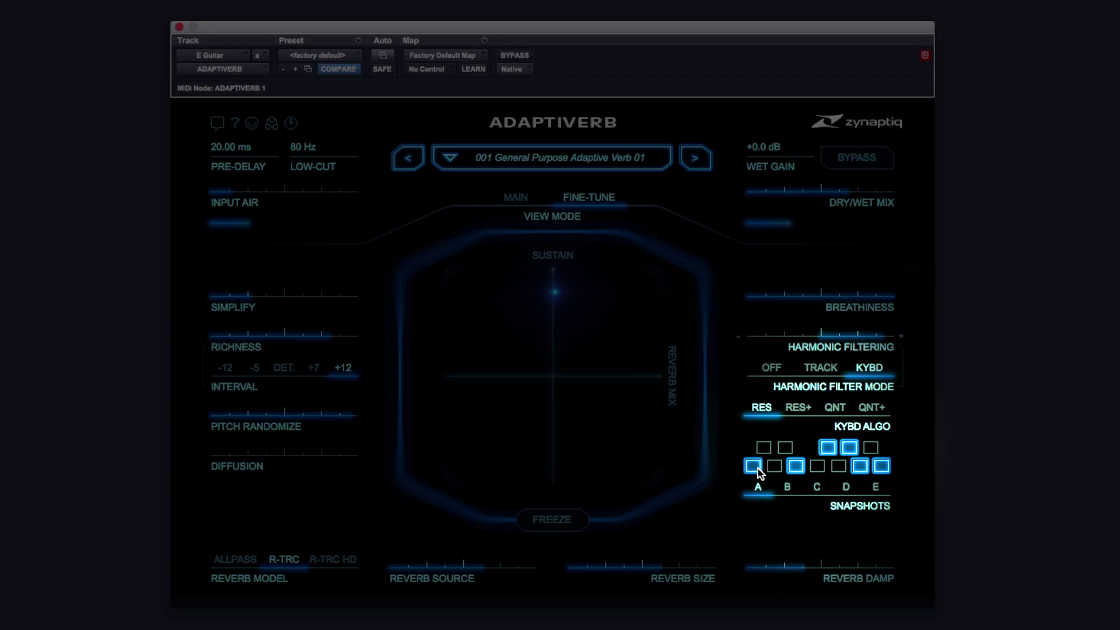
click(753, 466)
click(796, 465)
click(785, 447)
click(763, 447)
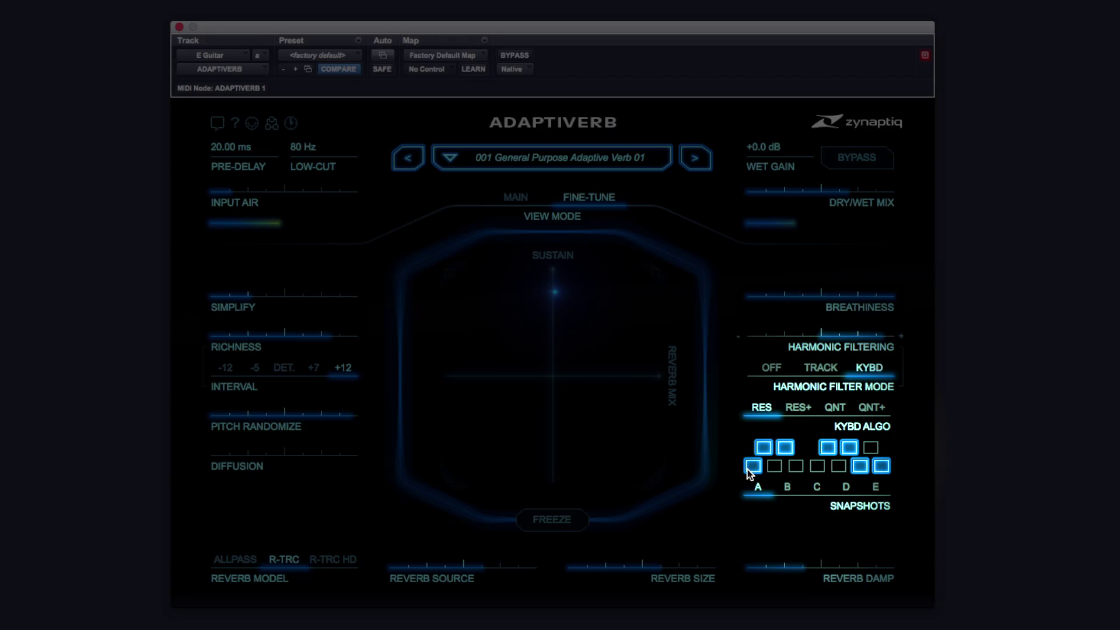
click(790, 467)
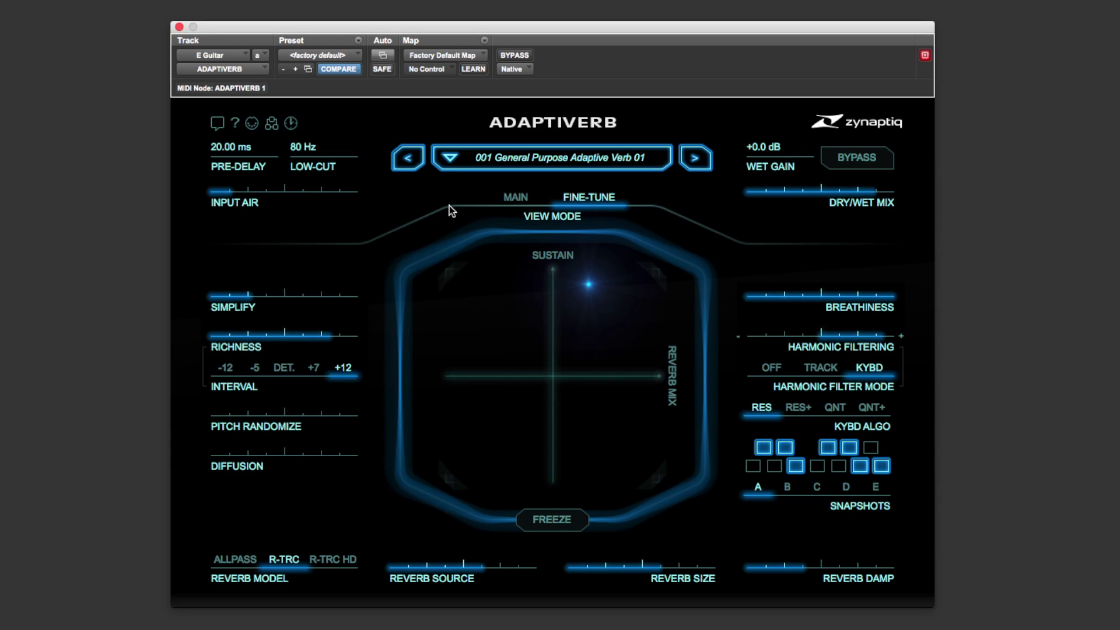
- Set the dry/wet mix fully wet and lower Harmonic Filtering slightly in the Fine-Tune view, returning to the Main view
mouse_move(880, 198)
drag(881, 198, 917, 207)
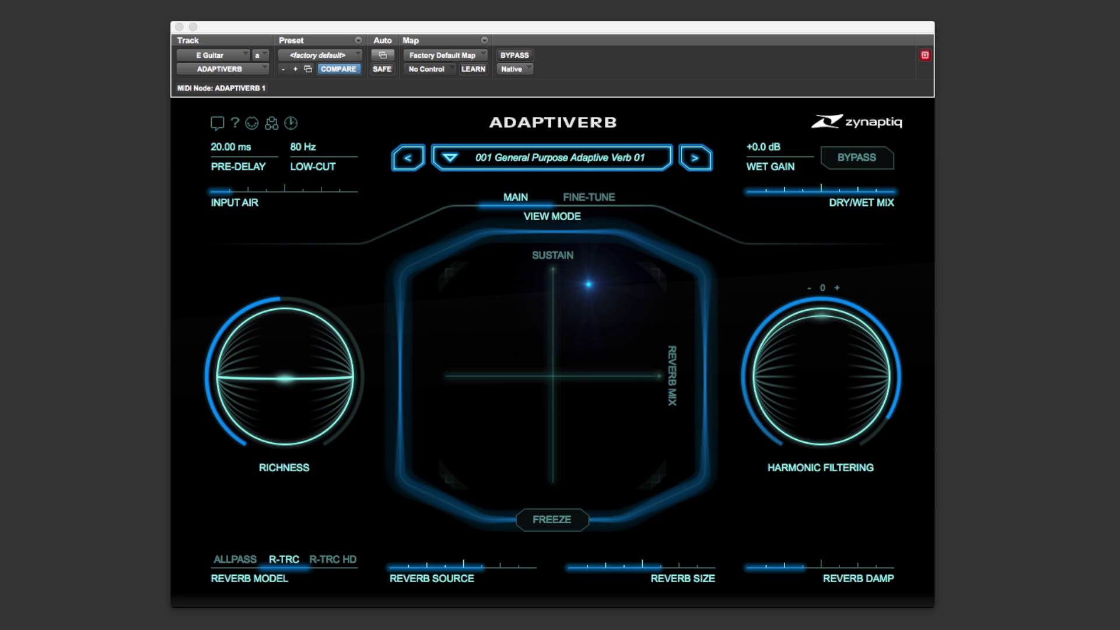
click(587, 197)
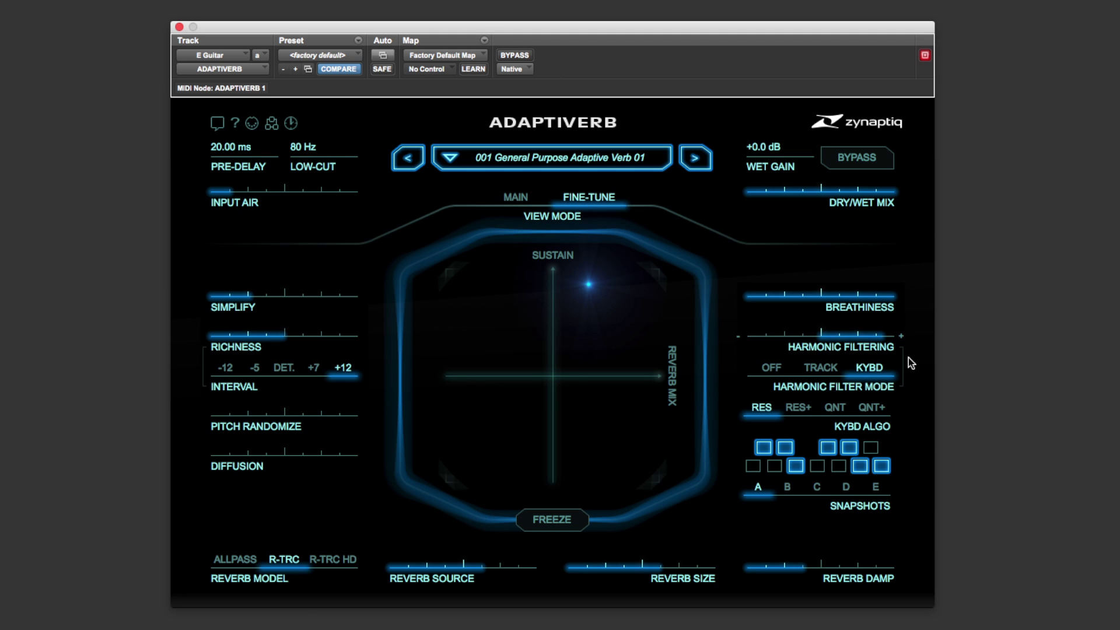
mouse_move(876, 336)
mouse_down()
mouse_move(846, 345)
mouse_move(860, 343)
mouse_up()
click(523, 201)
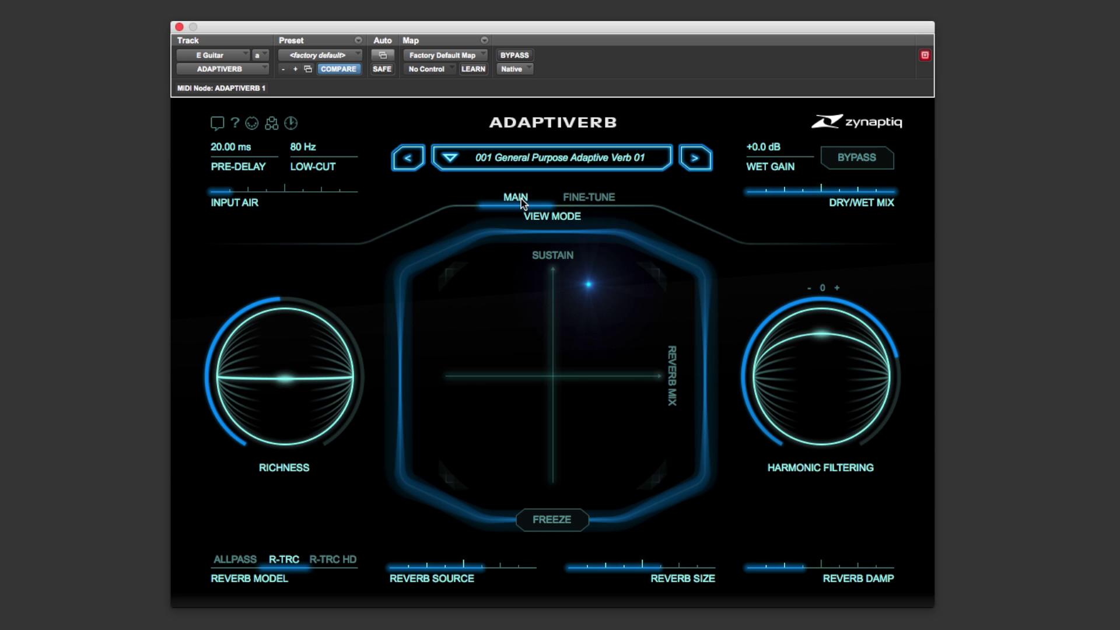
click(662, 153)
mouse_move(662, 153)
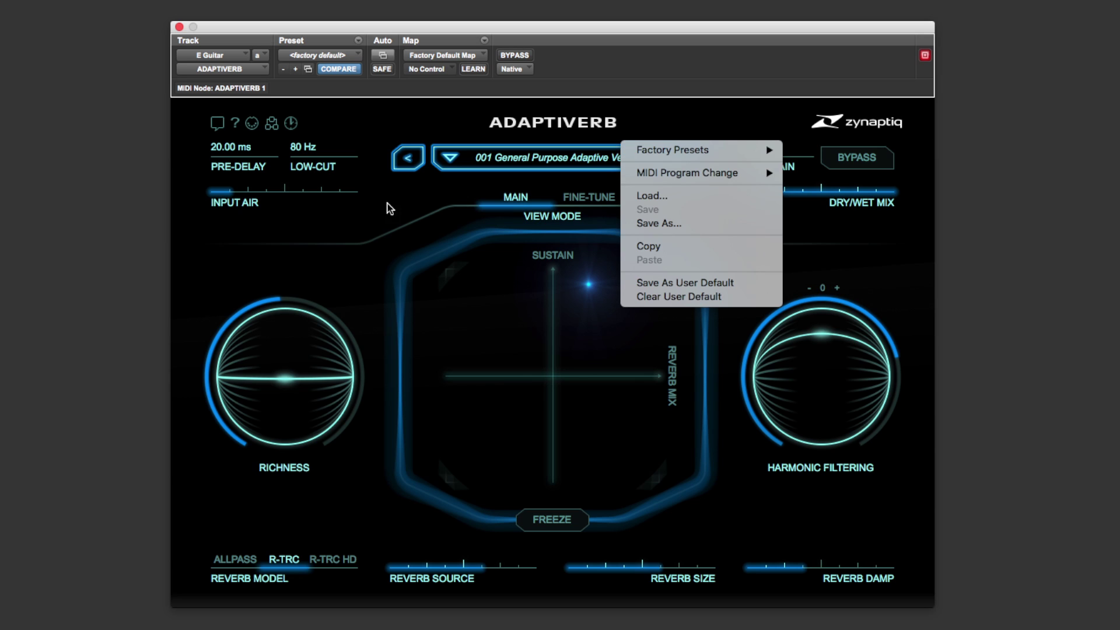
click(293, 231)
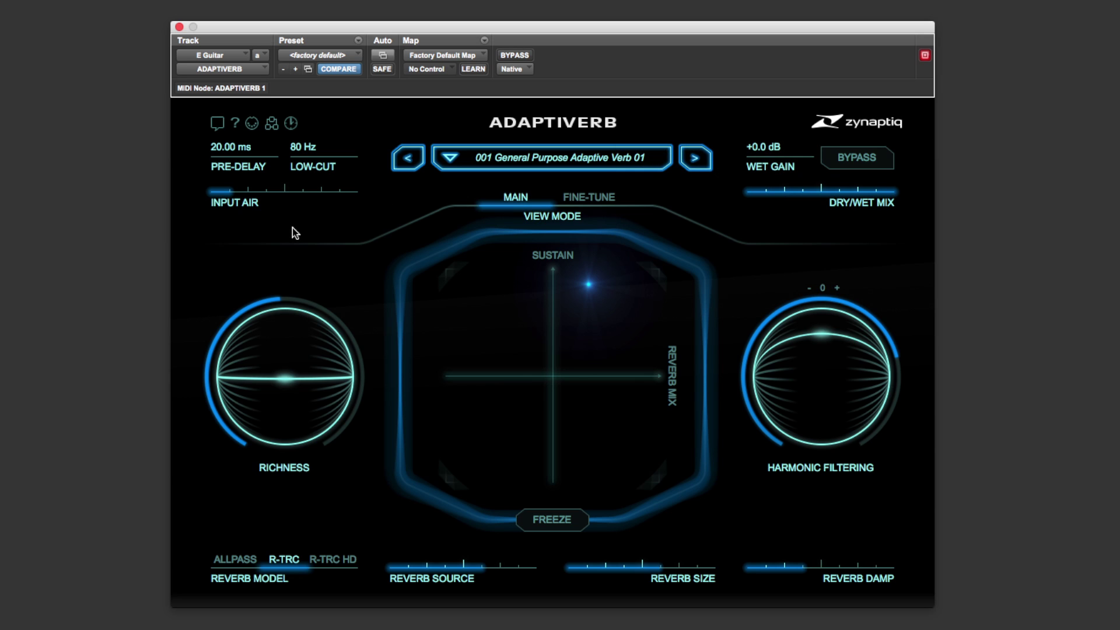